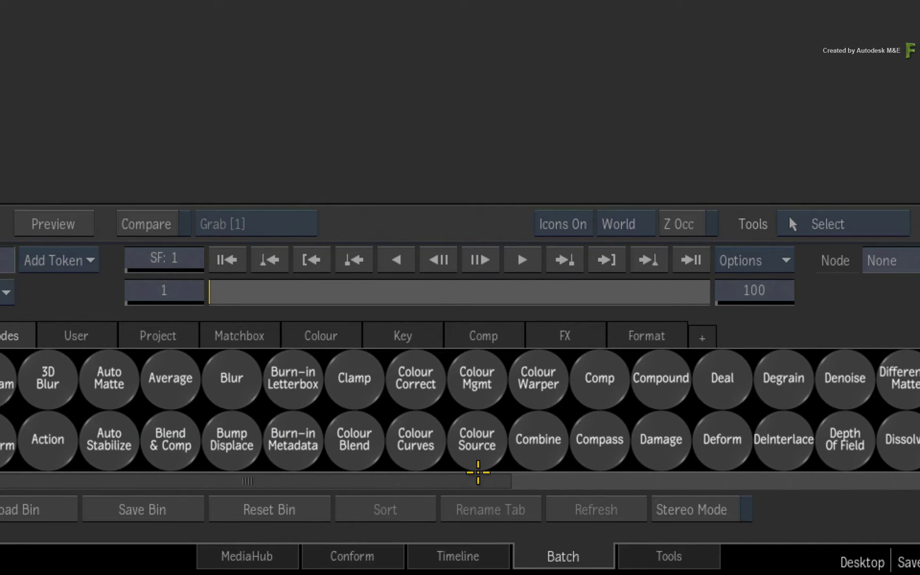
Place Colour Source and 2D Transform nodes, linking the Colour Source output into the 2D Transform.
{"action": "left_click_drag", "start_coordinate": [468, 520], "coordinate": [451, 343]}
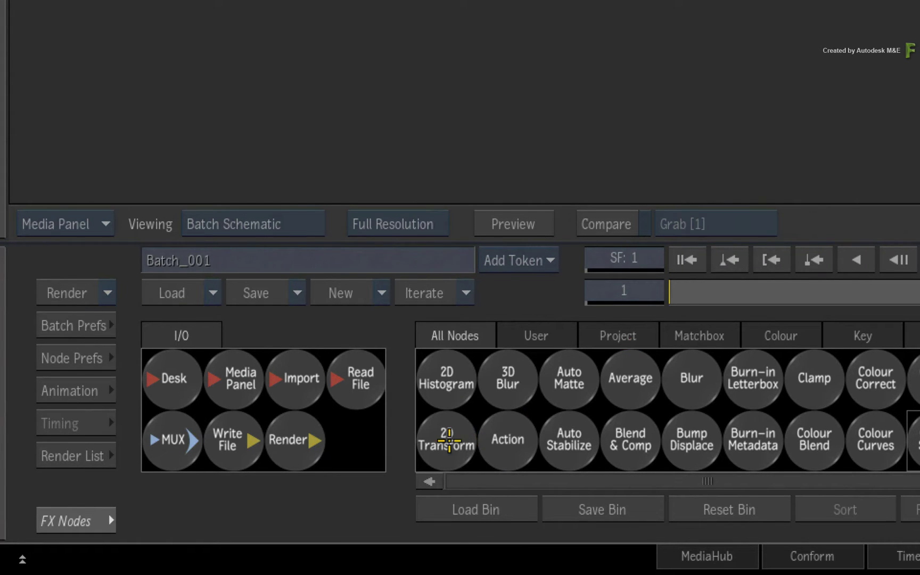
{"action": "left_click_drag", "start_coordinate": [446, 440], "coordinate": [707, 259]}
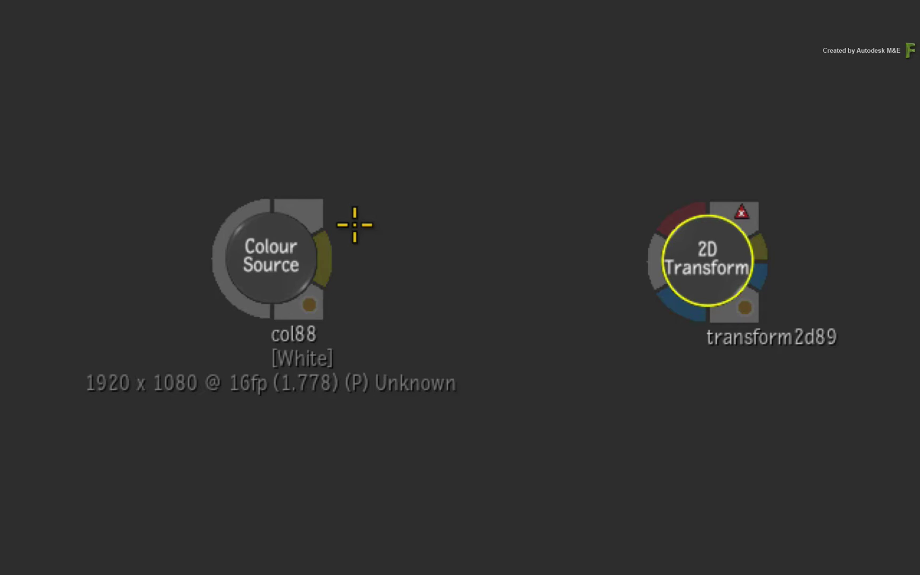
{"action": "left_click_drag", "start_coordinate": [331, 247], "coordinate": [684, 203]}
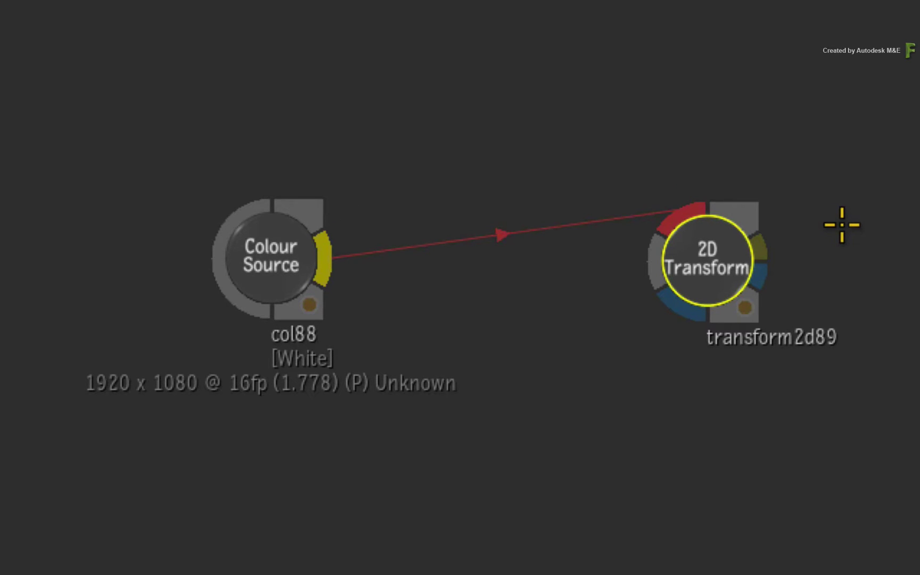
{"action": "left_click_drag", "start_coordinate": [673, 237], "coordinate": [654, 243]}
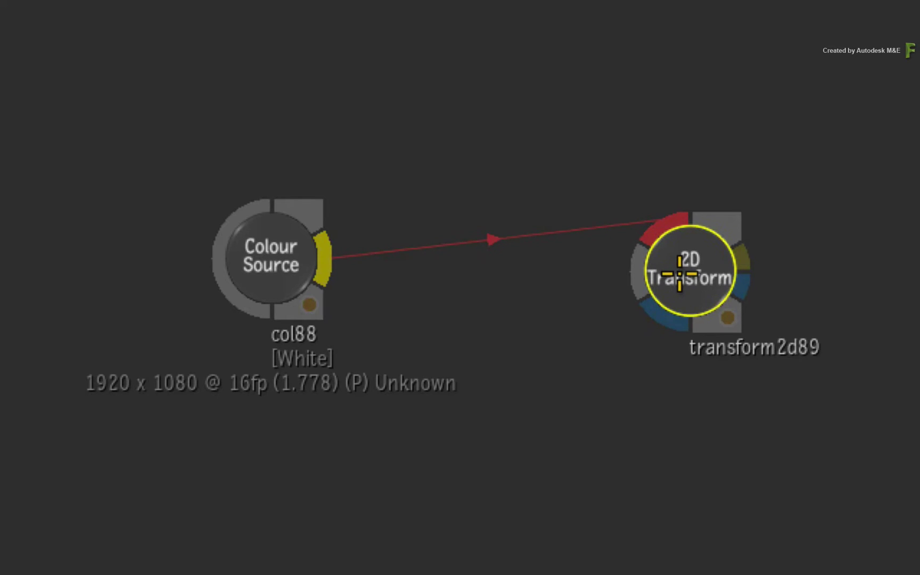
Set the 2D Transform's scale to 50 on all axes.
{"action": "double_click", "coordinate": [692, 266]}
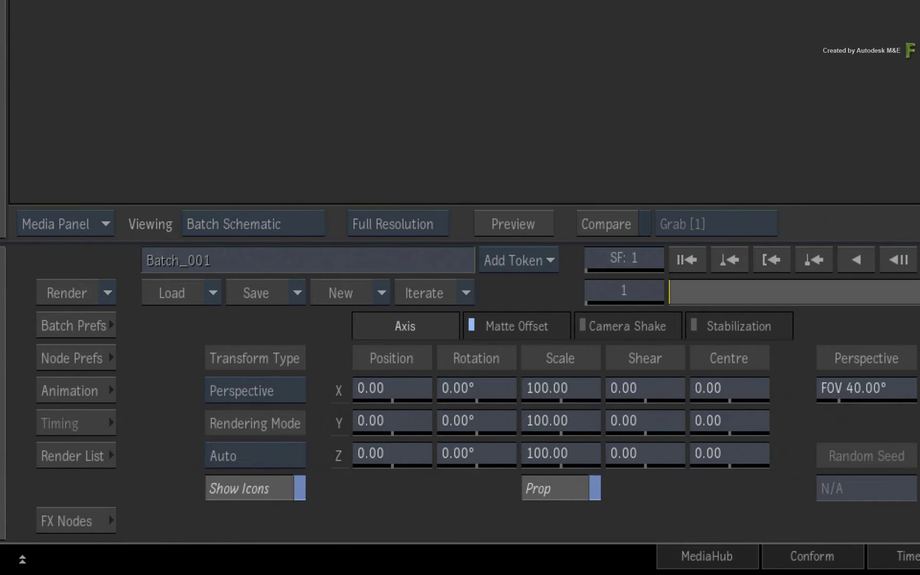
{"action": "left_click", "coordinate": [545, 387]}
{"action": "left_click", "coordinate": [540, 289]}
{"action": "left_click", "coordinate": [539, 351]}
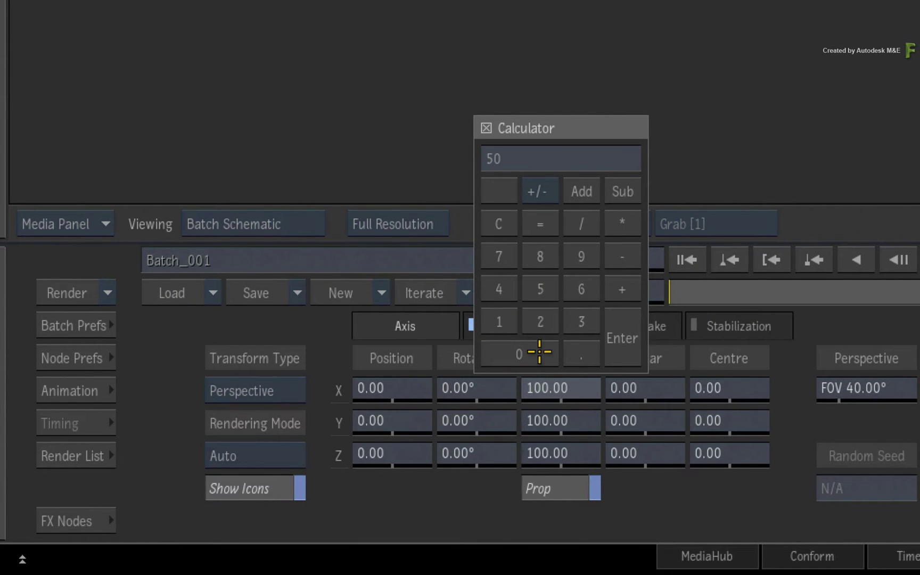
{"action": "left_click", "coordinate": [633, 318]}
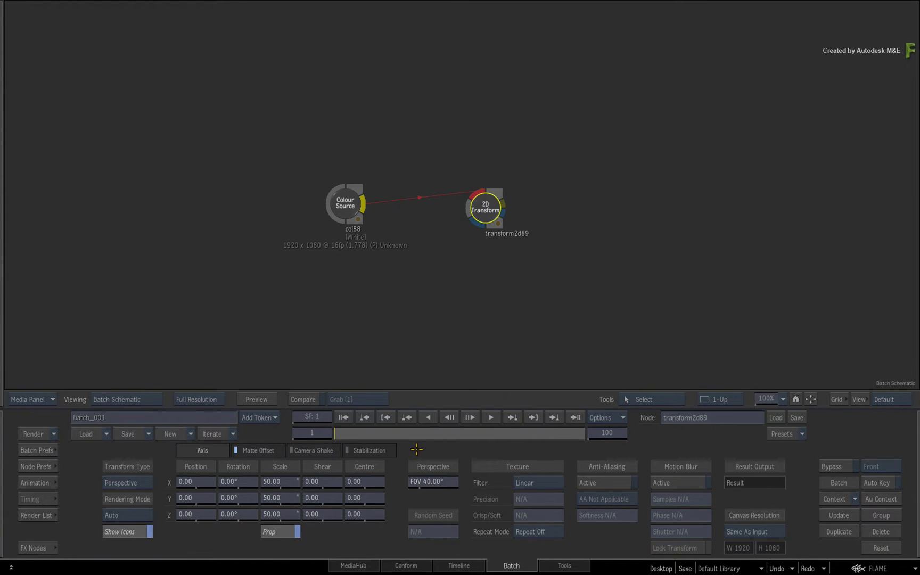
With Auto Key on, key Position X at -400 on frame 1 and 400 on frame 100, then scrub to preview.
{"action": "left_click", "coordinate": [881, 482]}
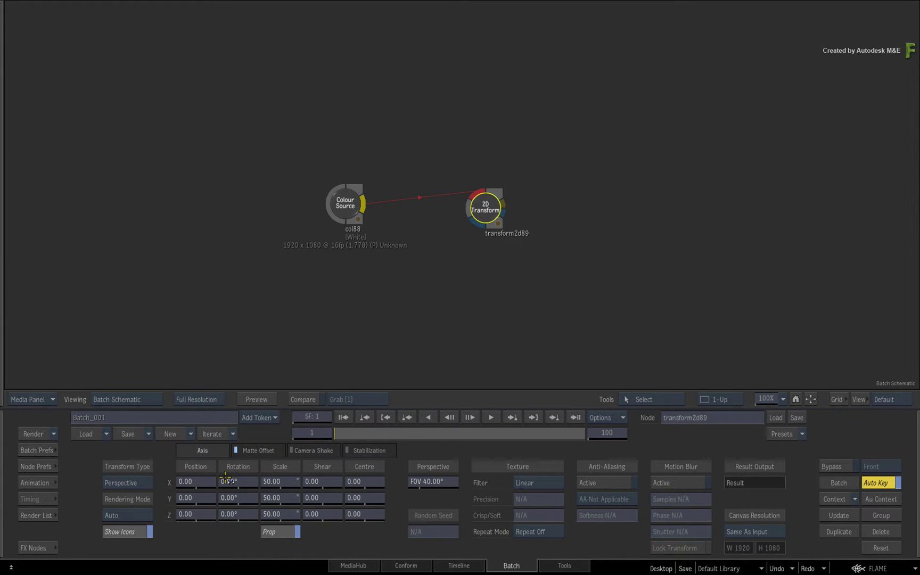
{"action": "left_click_drag", "start_coordinate": [206, 483], "coordinate": [213, 482]}
{"action": "left_click", "coordinate": [575, 418]}
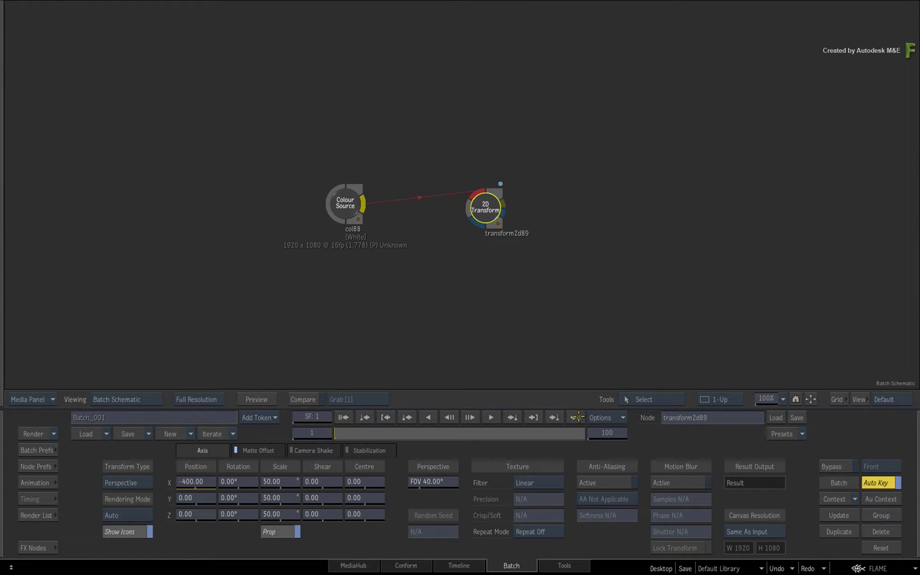
{"action": "left_click", "coordinate": [196, 482]}
{"action": "type", "text": "400"}
{"action": "key", "text": "Return"}
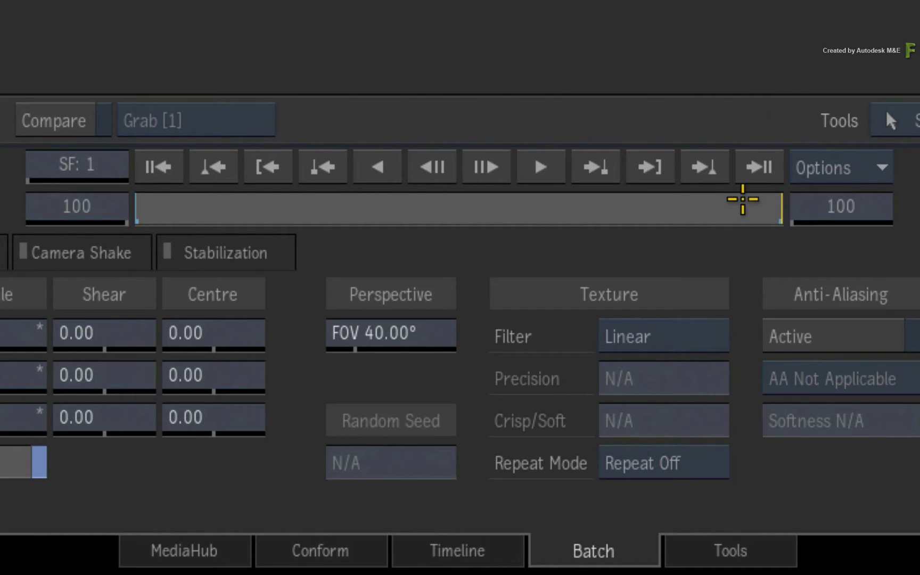
{"action": "left_click_drag", "start_coordinate": [758, 206], "coordinate": [355, 185]}
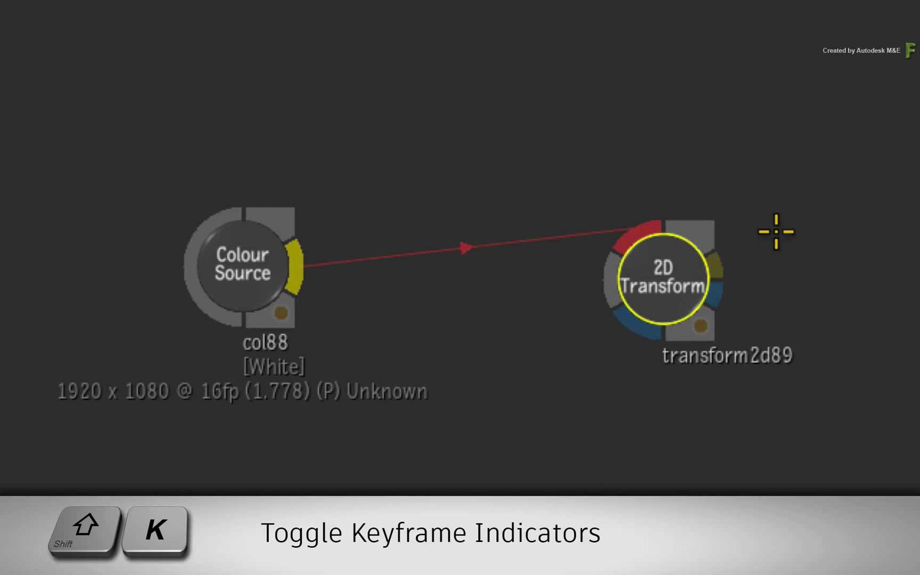
{"action": "key", "text": "shift+k"}
{"action": "key", "text": "shift+k"}
{"action": "key", "text": "shift+k"}
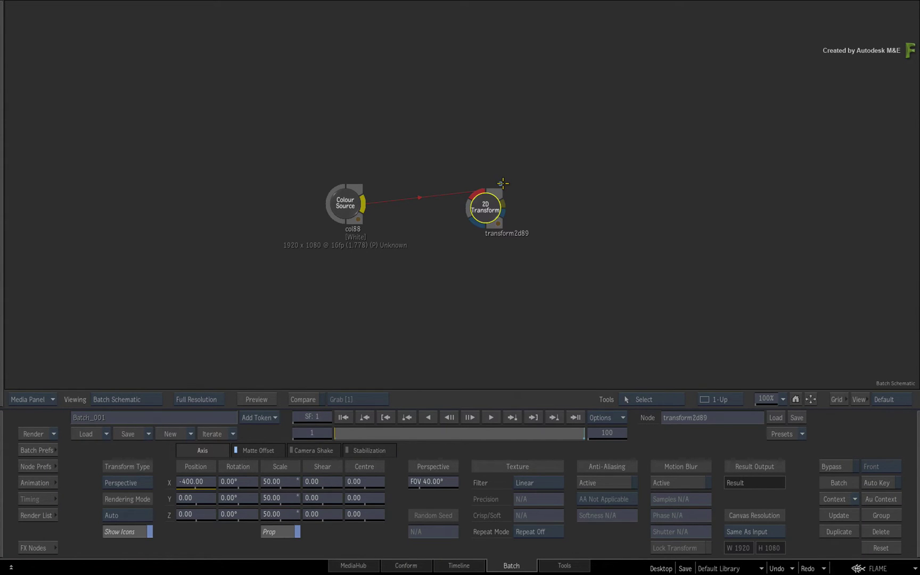
Hide node keyframe indicators, check the X animation curve, and shift the 2D Transform node left.
{"action": "left_click", "coordinate": [503, 183]}
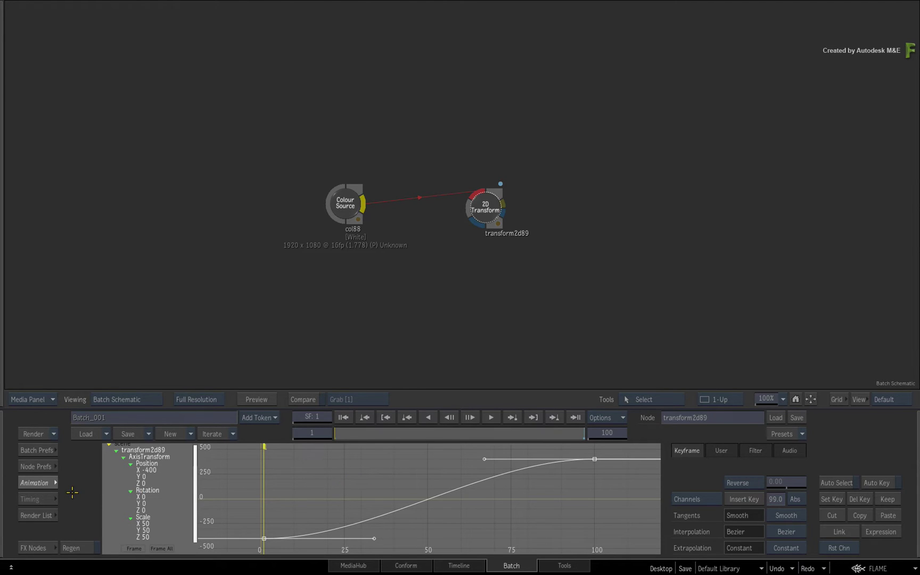
{"action": "left_click", "coordinate": [45, 483]}
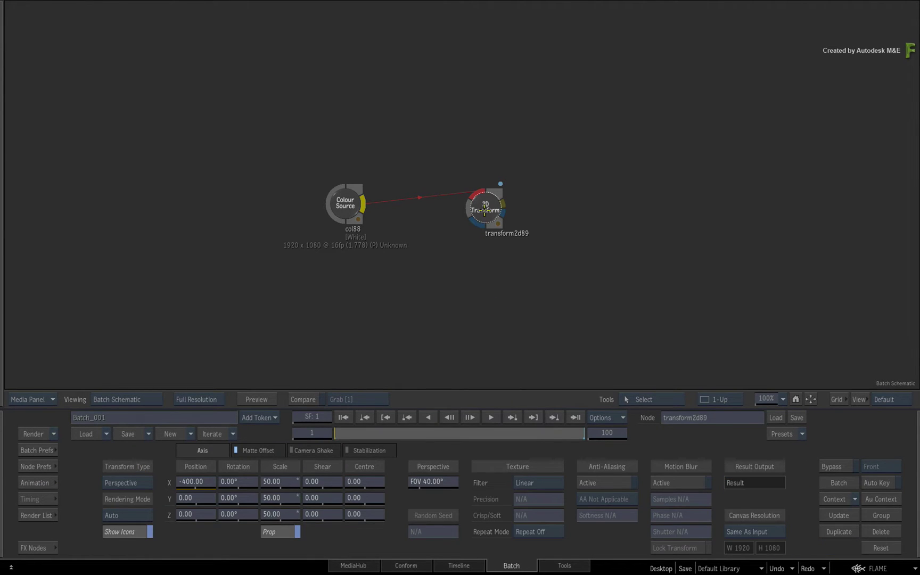
{"action": "left_click_drag", "start_coordinate": [492, 206], "coordinate": [474, 212]}
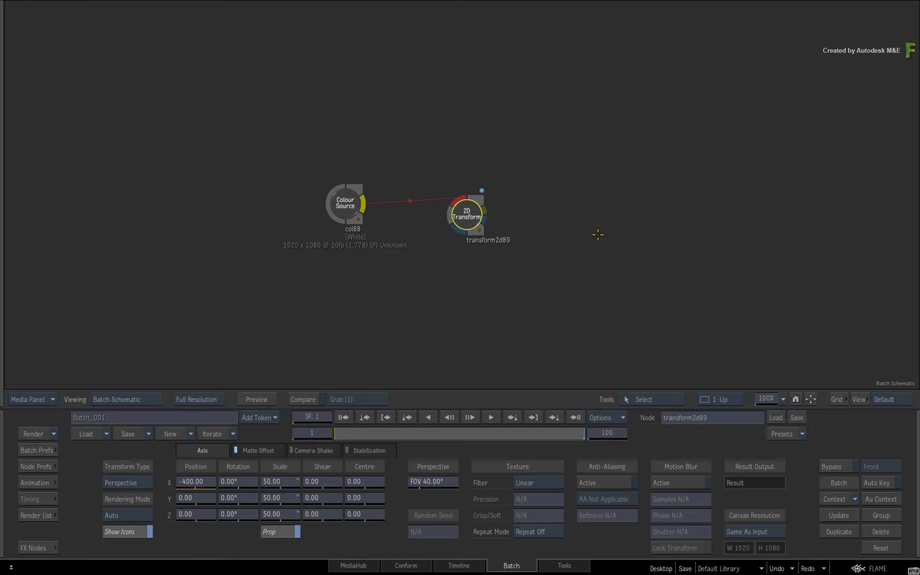
View Channels and Batch Schematic in a 2-Up layout, then return to the single schematic view.
{"action": "key", "text": "alt+2"}
{"action": "key", "text": "F8"}
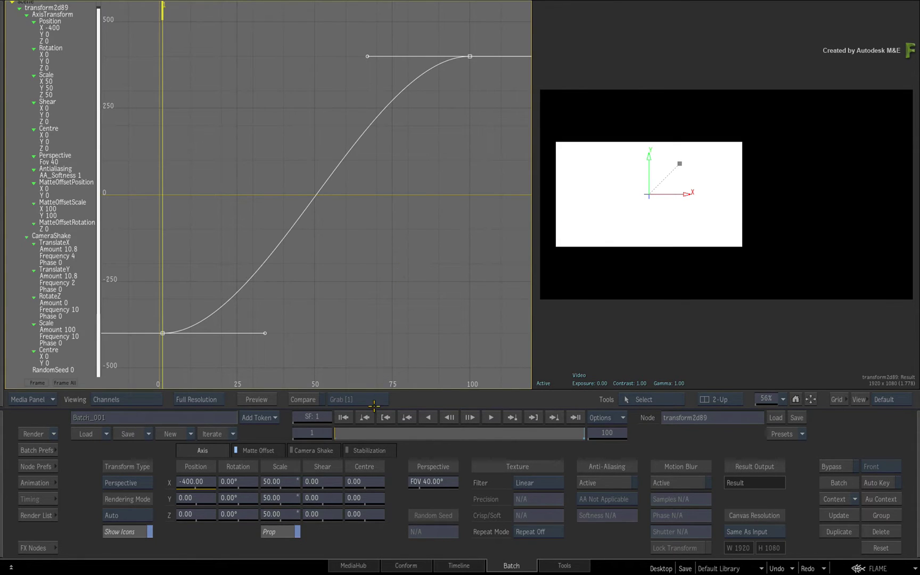
{"action": "key", "text": "F9"}
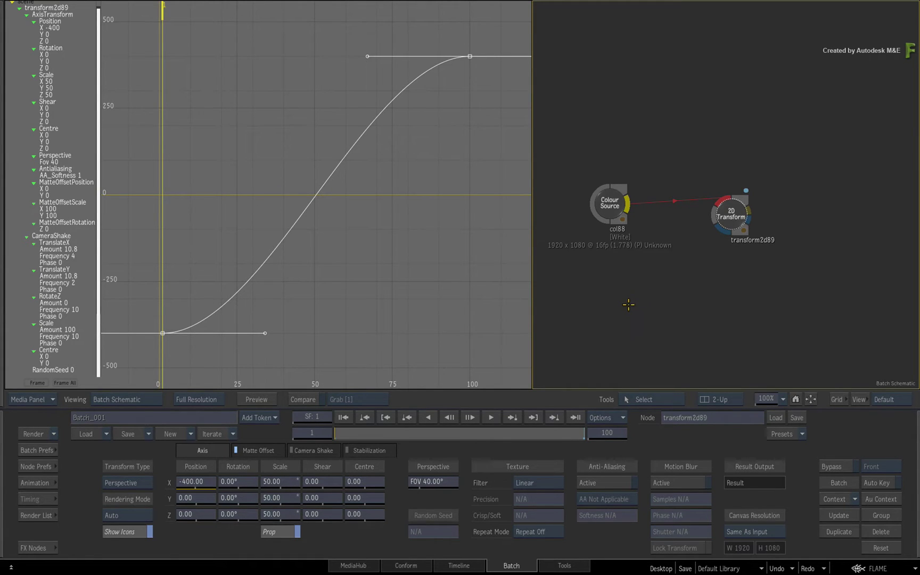
{"action": "key", "text": "grave"}
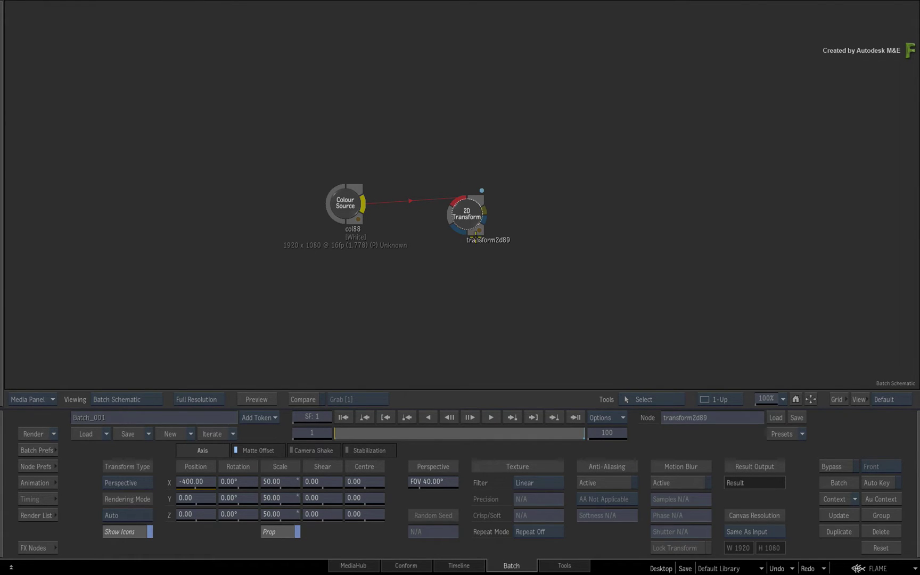
Give the Position Y channel the expression rand(frame)*50 in the Animation editor.
{"action": "key", "text": "ctrl+a"}
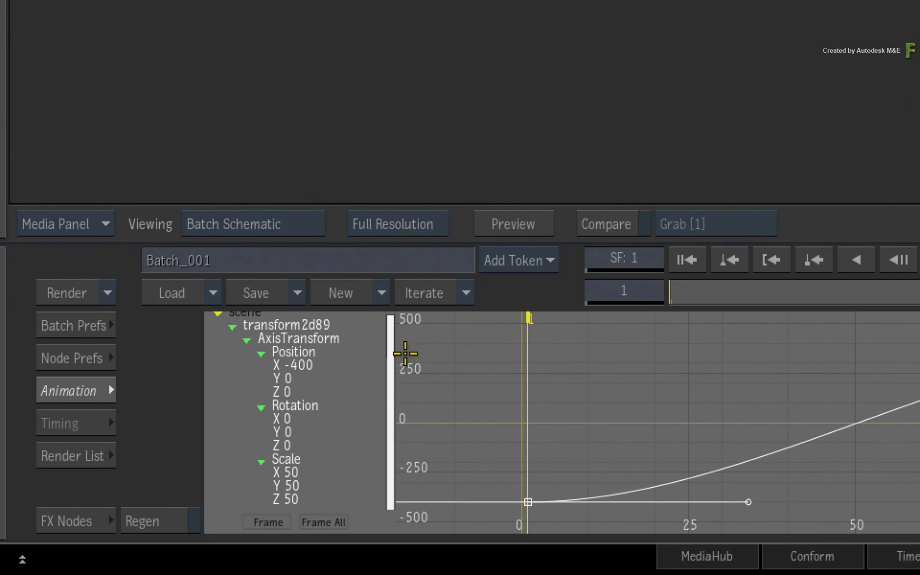
{"action": "left_click", "coordinate": [274, 378]}
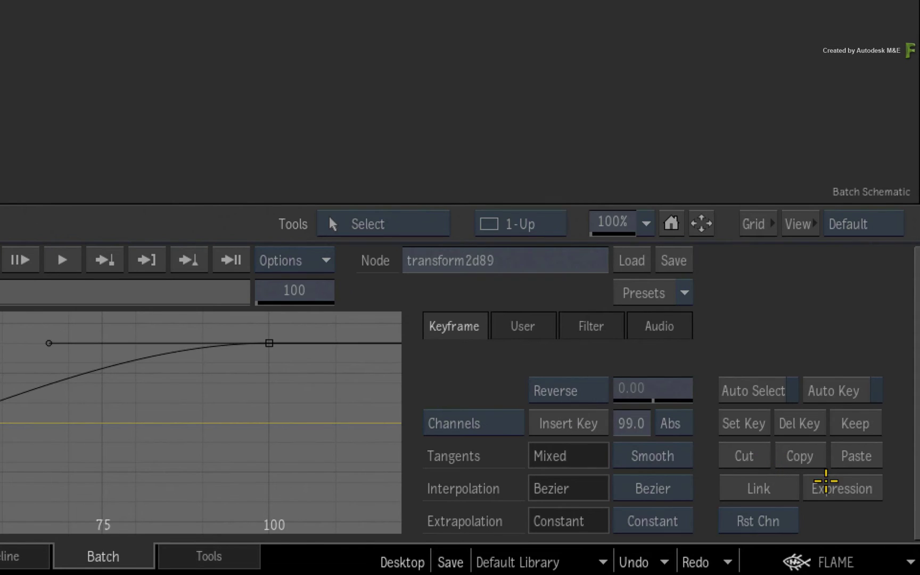
{"action": "left_click", "coordinate": [837, 491]}
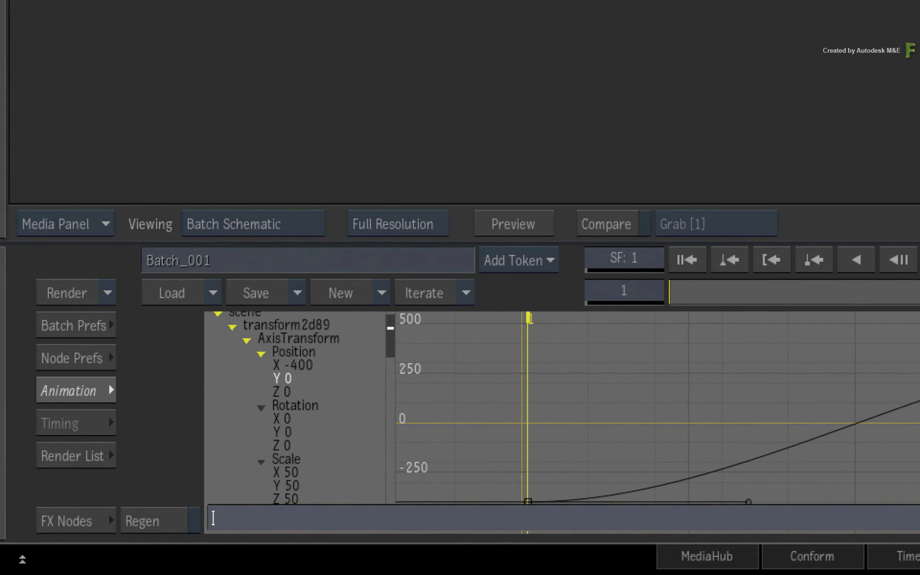
{"action": "type", "text": "rand(frame)"}
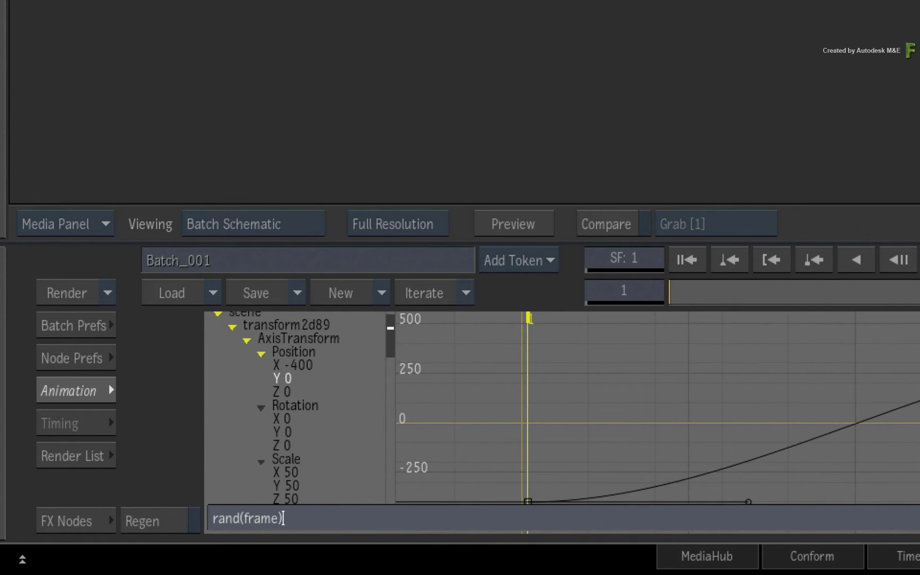
{"action": "type", "text": "50"}
{"action": "key", "text": "Return"}
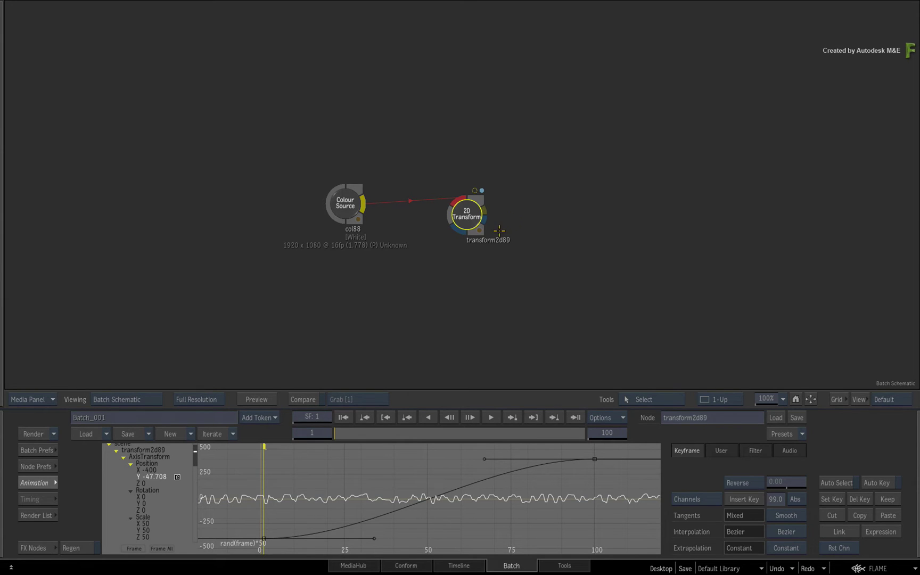
Drop a Recursive Ops node from FX Nodes and link the 2D Transform output into it.
{"action": "left_click", "coordinate": [38, 481]}
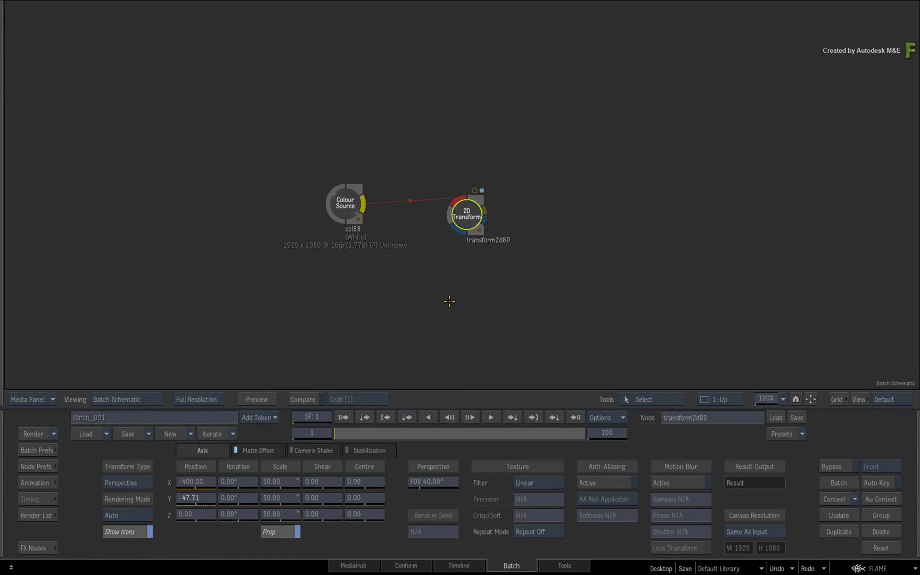
{"action": "left_click", "coordinate": [33, 548]}
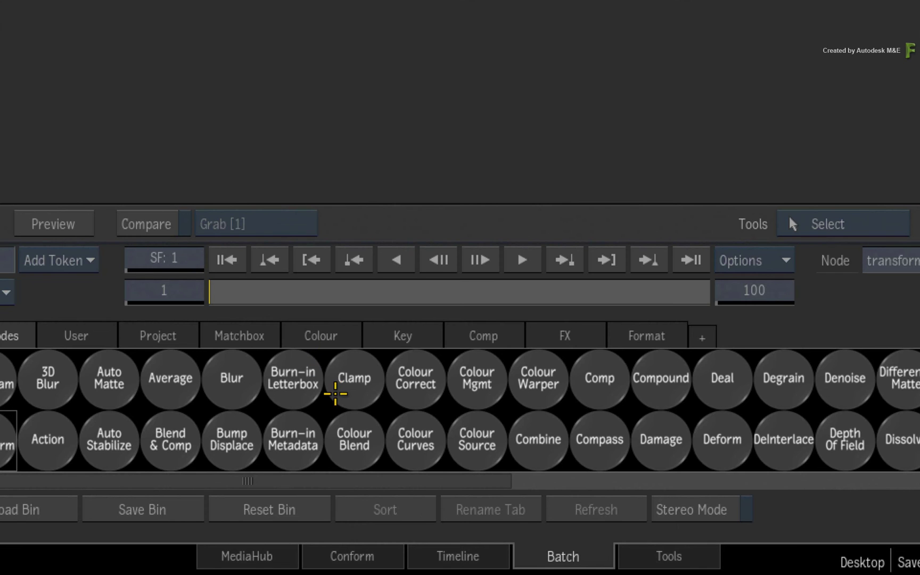
{"action": "scroll", "coordinate": [340, 392], "scroll_direction": "down", "scroll_amount": 5}
{"action": "left_click", "coordinate": [696, 429]}
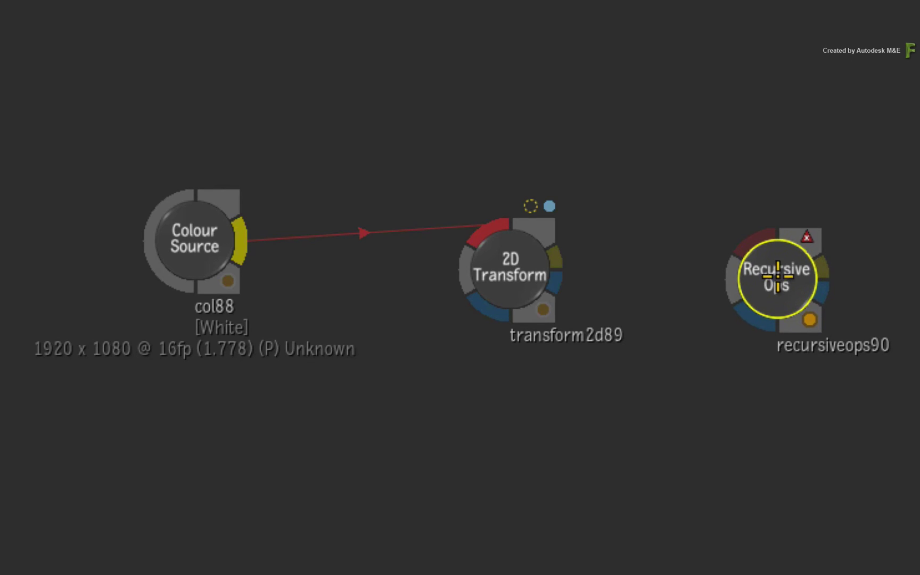
{"action": "left_click", "coordinate": [777, 276]}
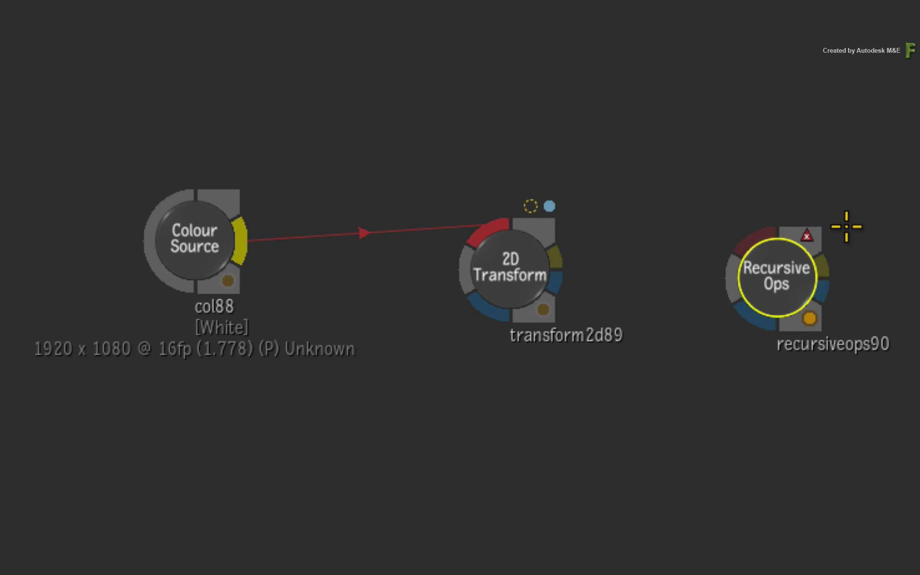
{"action": "left_click_drag", "start_coordinate": [556, 250], "coordinate": [736, 249]}
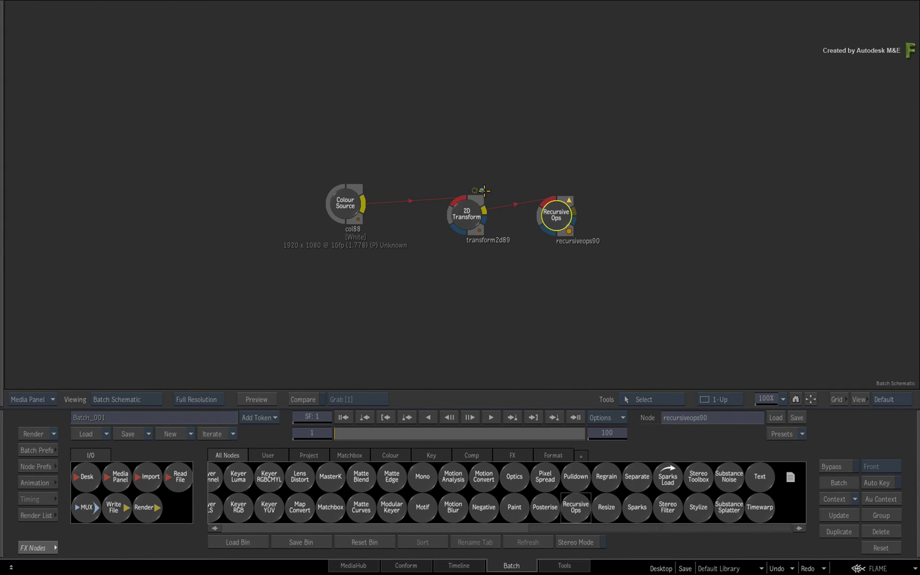
In transform2d89's curve Filter options, enable the Animated and Selected filters.
{"action": "left_click", "coordinate": [482, 190]}
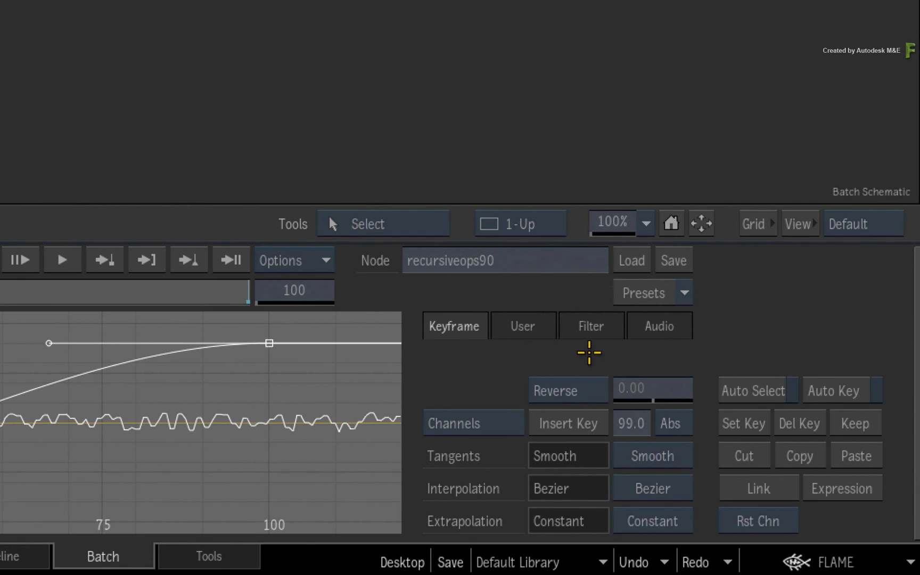
{"action": "left_click", "coordinate": [590, 330]}
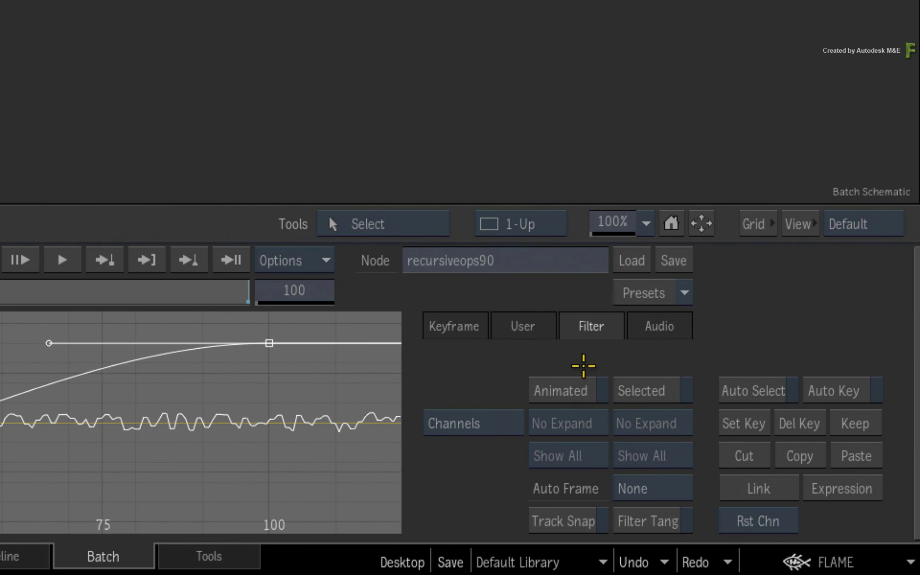
{"action": "left_click", "coordinate": [562, 390]}
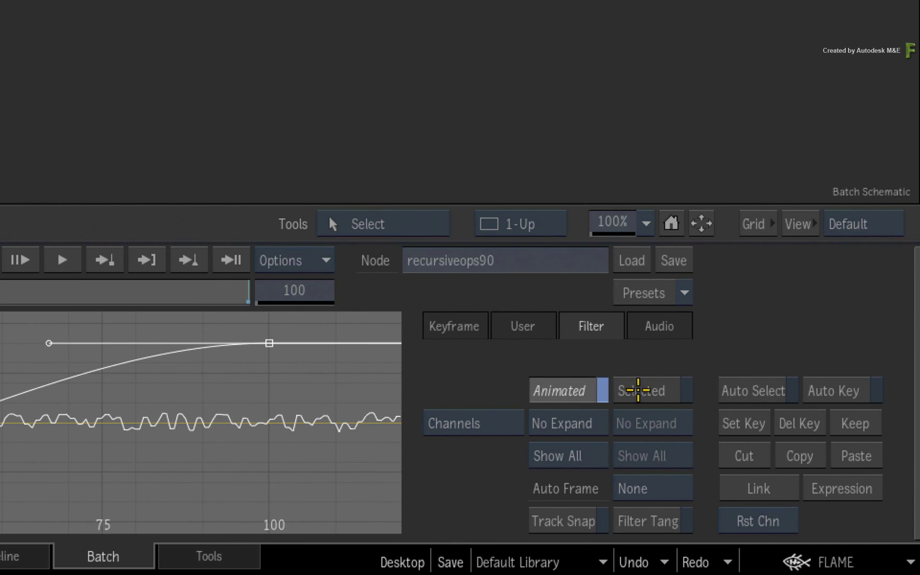
{"action": "left_click", "coordinate": [638, 390]}
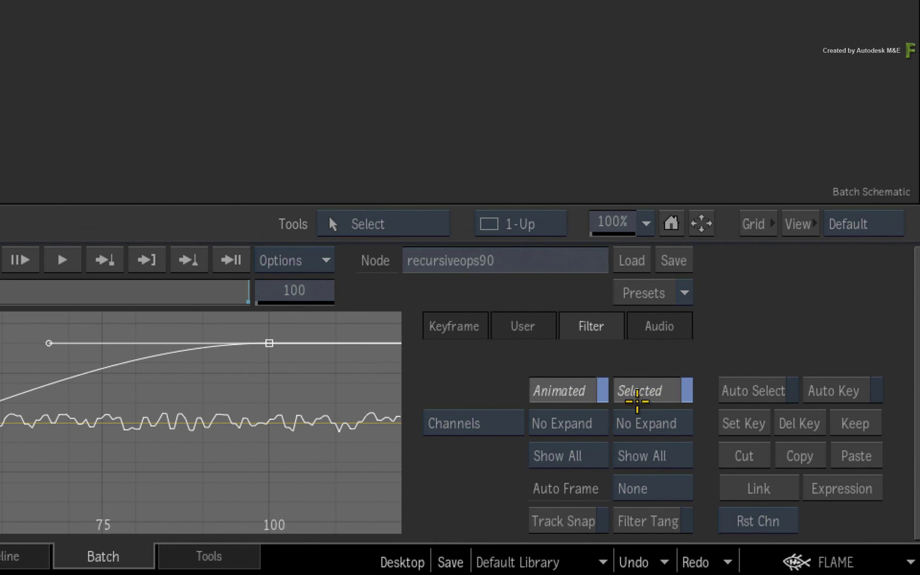
Set both Animated and Selected filters to Exp & Col expansion and Hide All visibility.
{"action": "left_click", "coordinate": [570, 421]}
{"action": "left_click", "coordinate": [586, 370]}
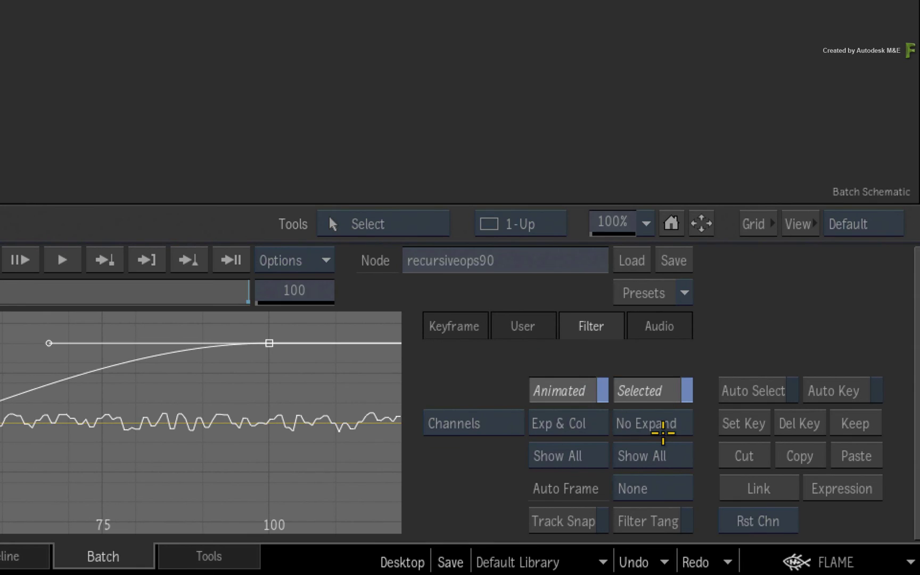
{"action": "left_click", "coordinate": [663, 433]}
{"action": "left_click", "coordinate": [678, 365]}
{"action": "left_click", "coordinate": [562, 456]}
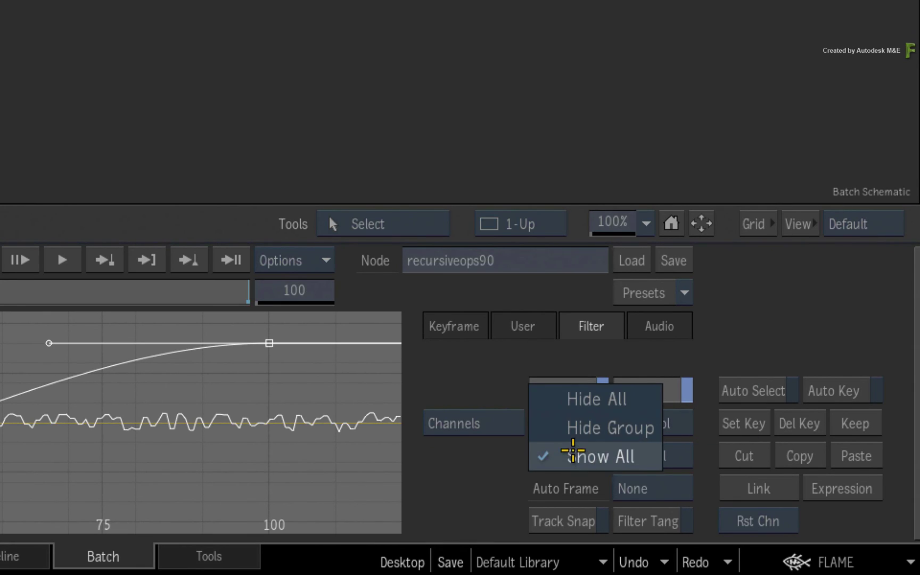
{"action": "left_click", "coordinate": [585, 400]}
{"action": "left_click", "coordinate": [649, 456]}
{"action": "left_click", "coordinate": [659, 398]}
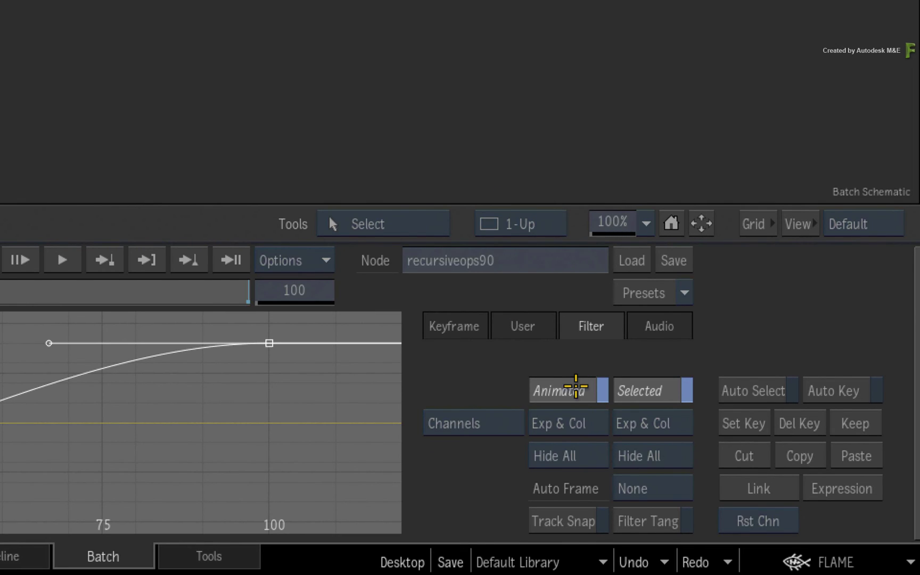
Toggle the Animated and Selected filters off and back on, then return to the Keyframe settings.
{"action": "left_click", "coordinate": [576, 387]}
{"action": "left_click", "coordinate": [642, 388]}
{"action": "left_click", "coordinate": [642, 387]}
{"action": "left_click", "coordinate": [562, 388]}
{"action": "left_click", "coordinate": [450, 327]}
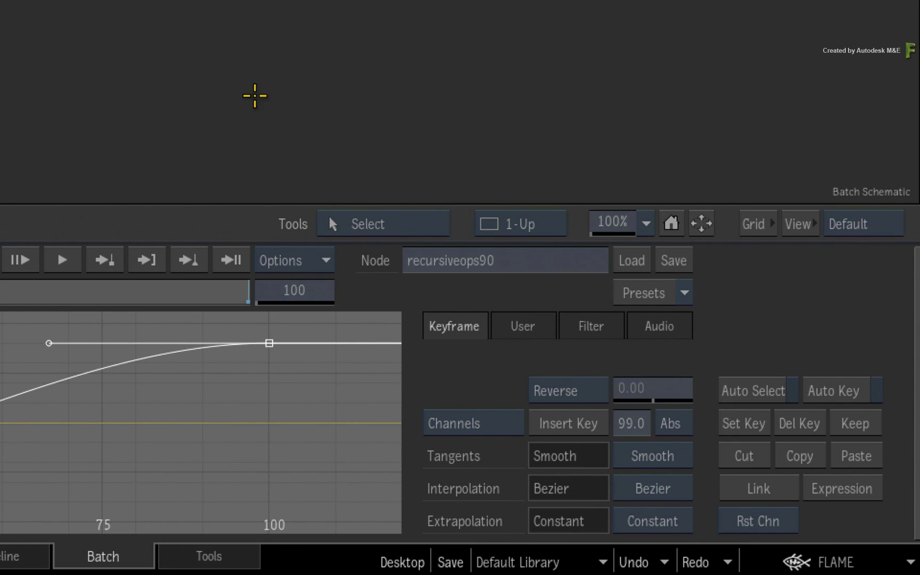
{"action": "left_click", "coordinate": [218, 105]}
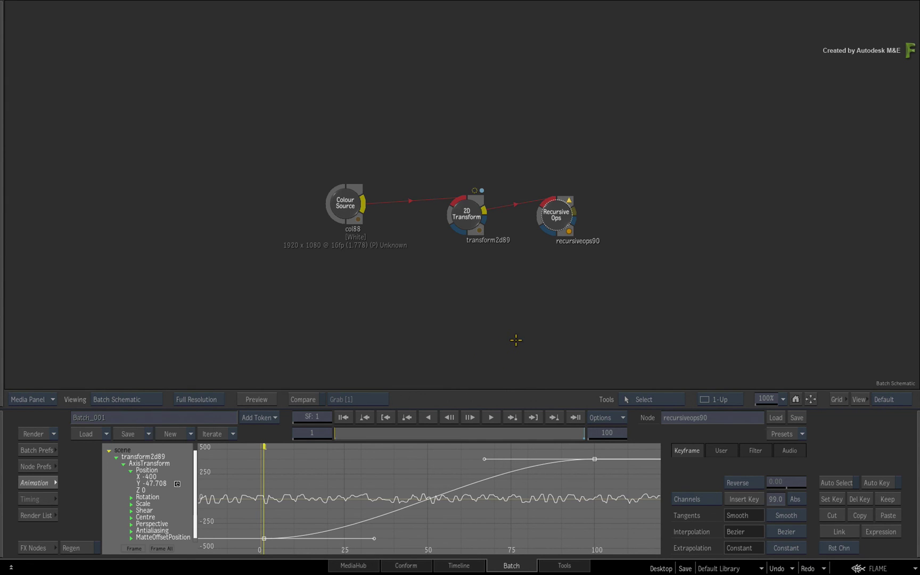
Turn off the Animation curves to display recursiveops90's parameters.
{"action": "left_click", "coordinate": [37, 483]}
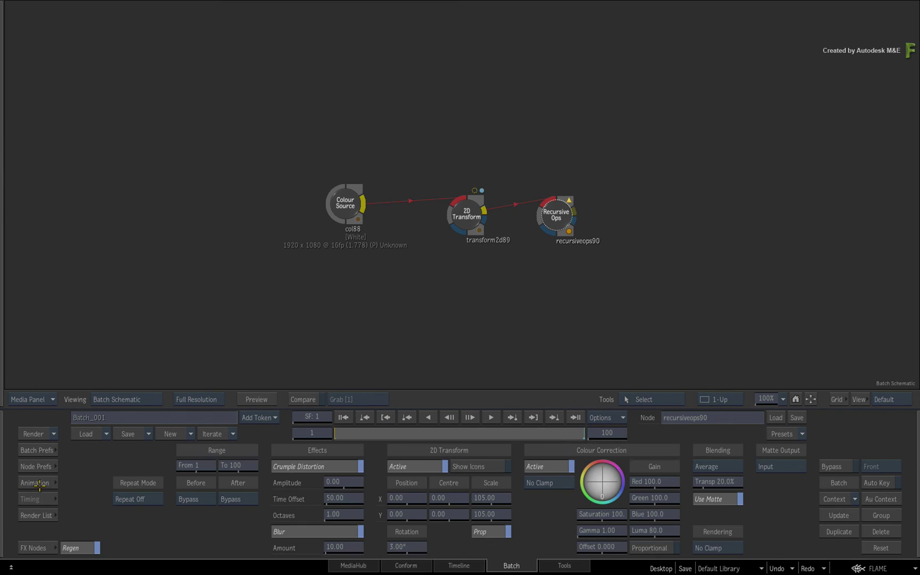